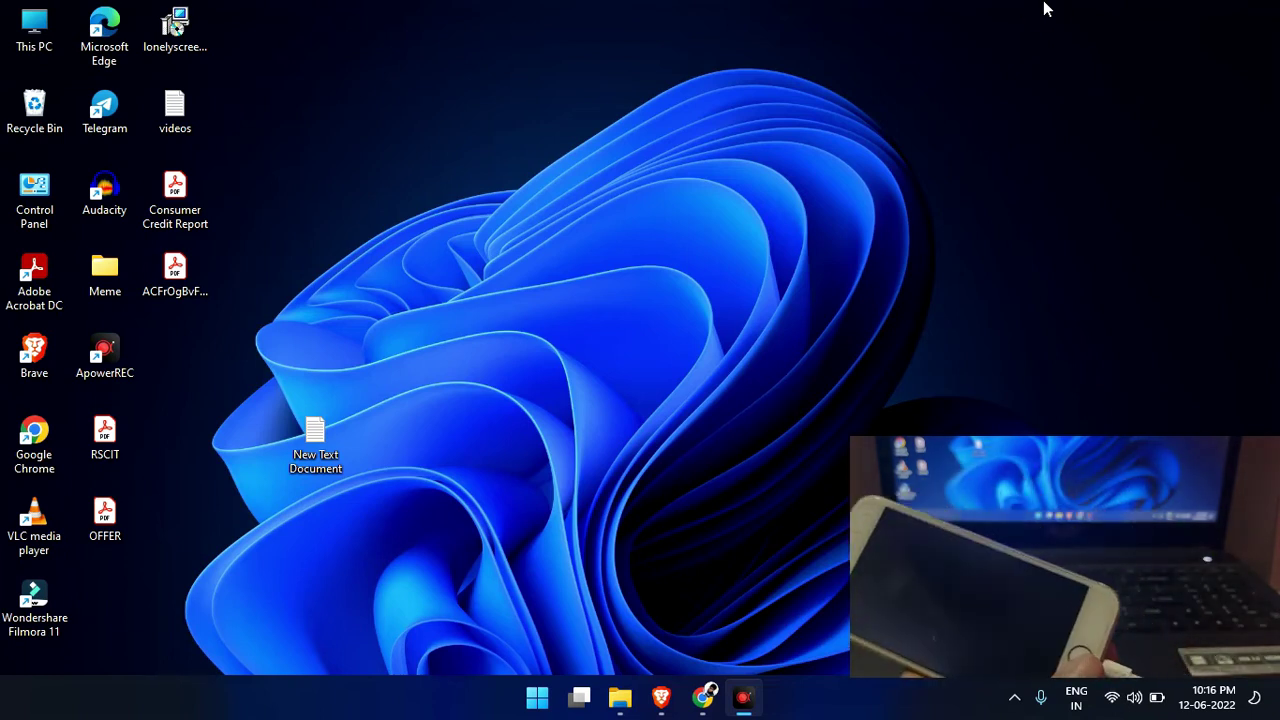
Switch to Brave and download iTunes for Windows 10 (64-bit) from the Apple support page, saving it to the Desktop as iTunes64Setup
{"action": "left_click", "coordinate": [760, 238]}
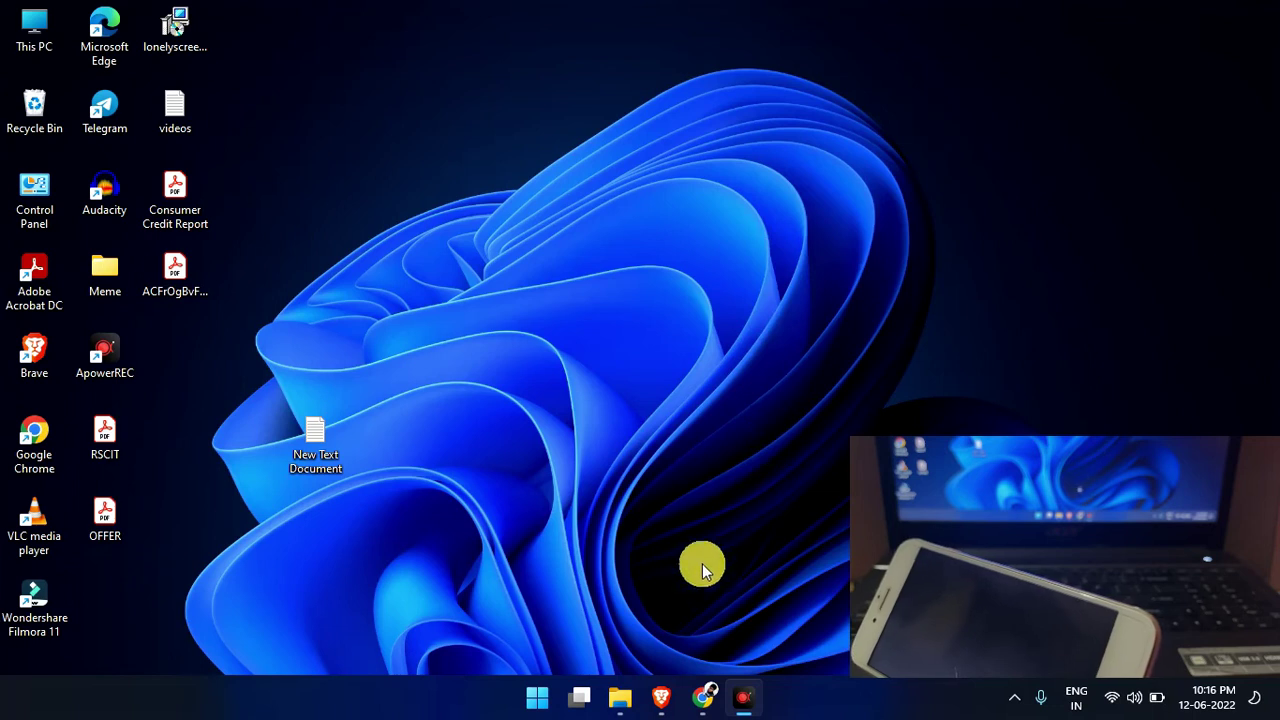
{"action": "left_click", "coordinate": [655, 703]}
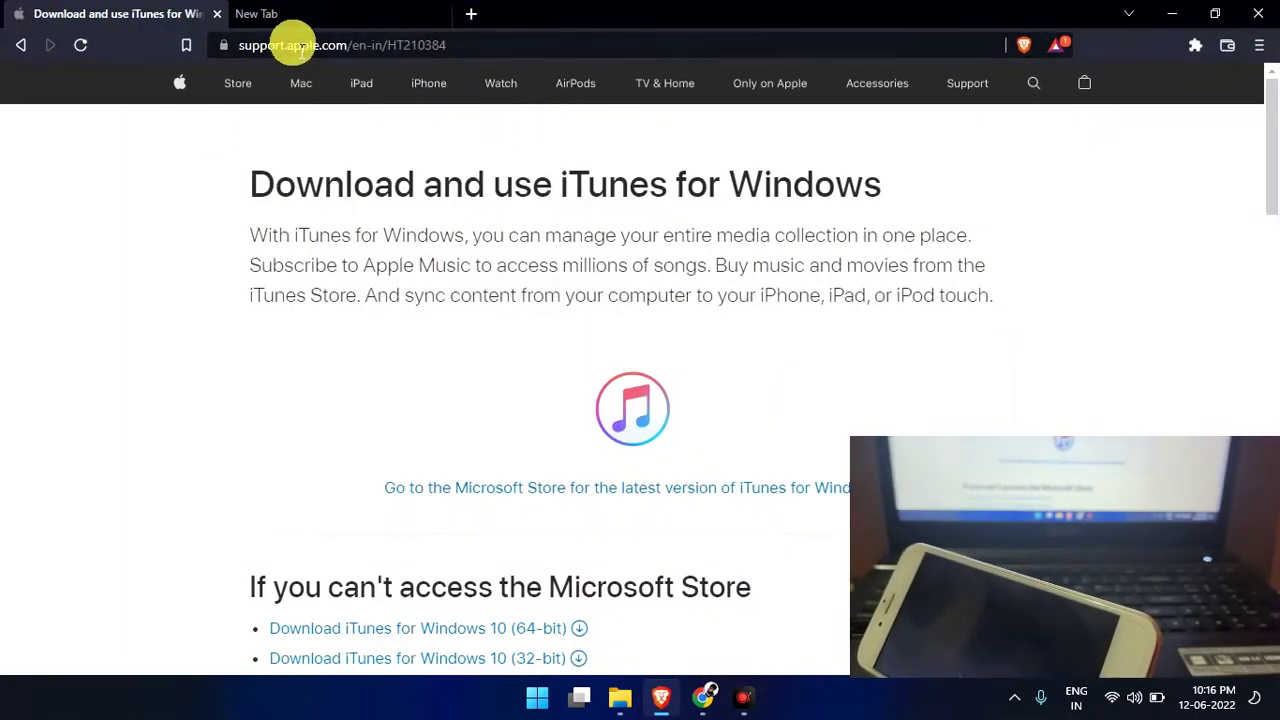
{"action": "scroll", "coordinate": [366, 171], "scroll_direction": "down", "scroll_amount": 2}
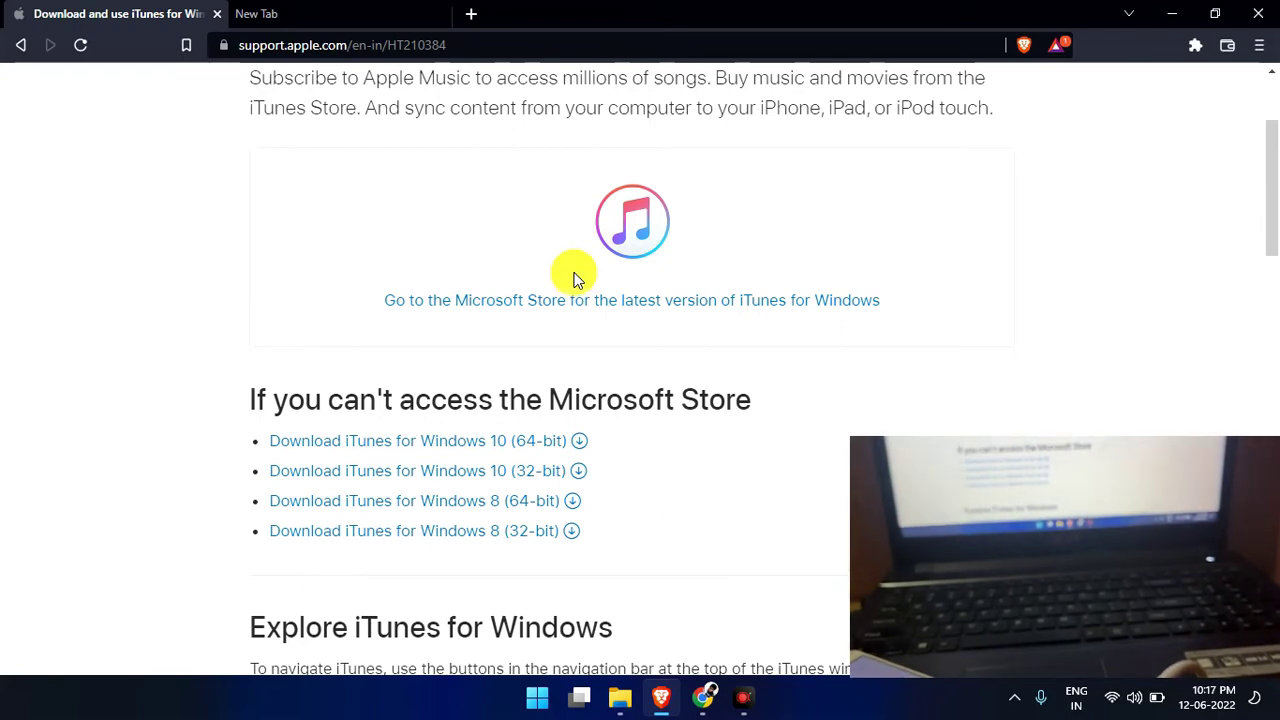
{"action": "left_click", "coordinate": [490, 445]}
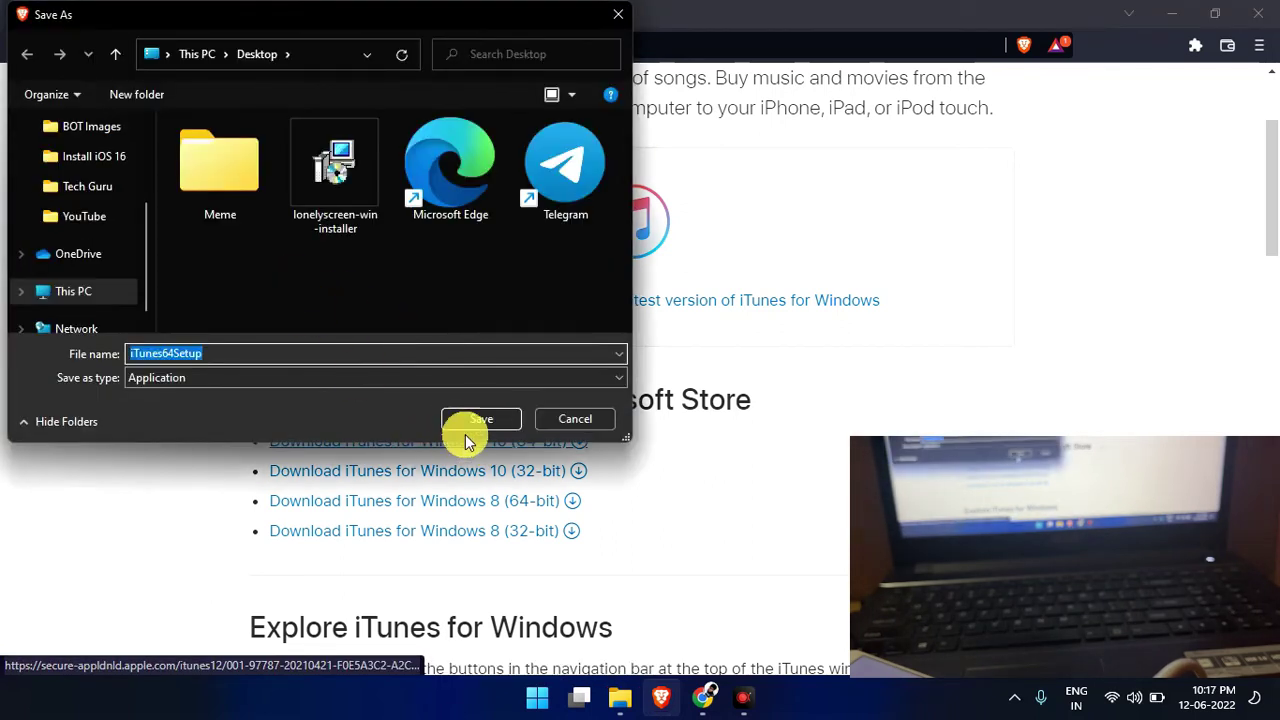
{"action": "left_click", "coordinate": [480, 419]}
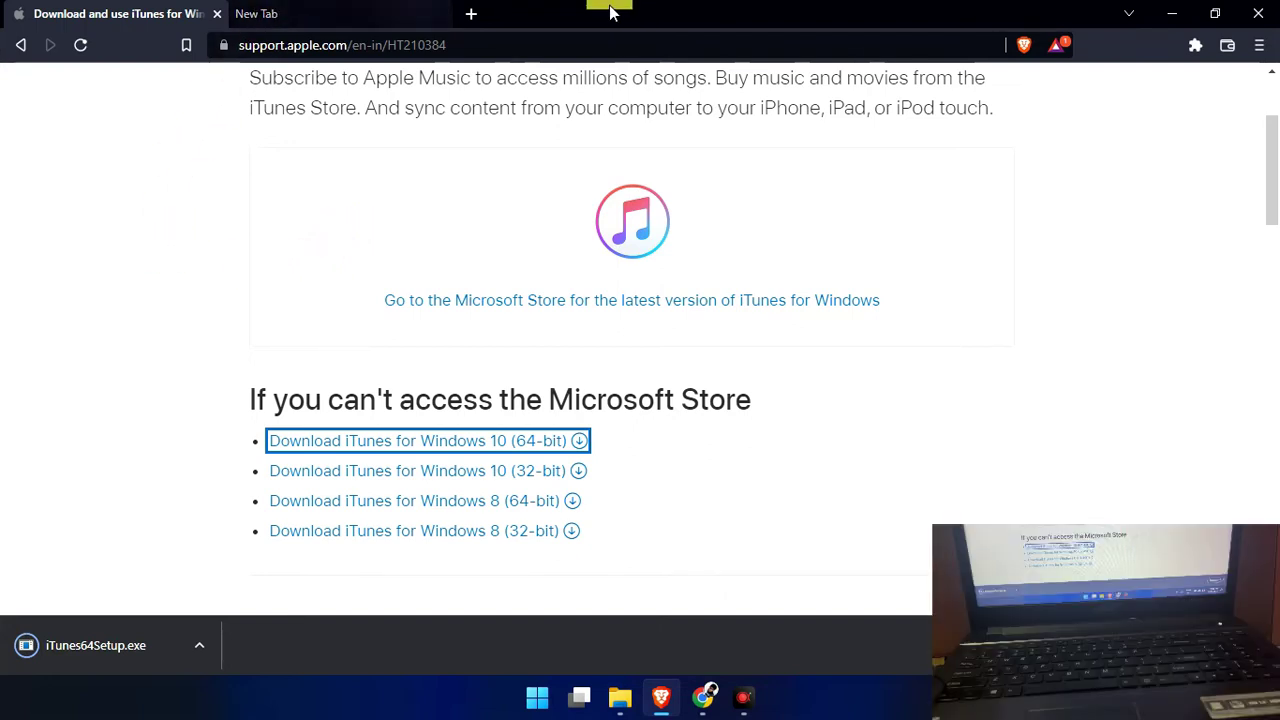
Return to the desktop, refresh it and move the iTunes64Setup installer to the empty area above the wallpaper's blue folds
{"action": "left_click", "coordinate": [1182, 8]}
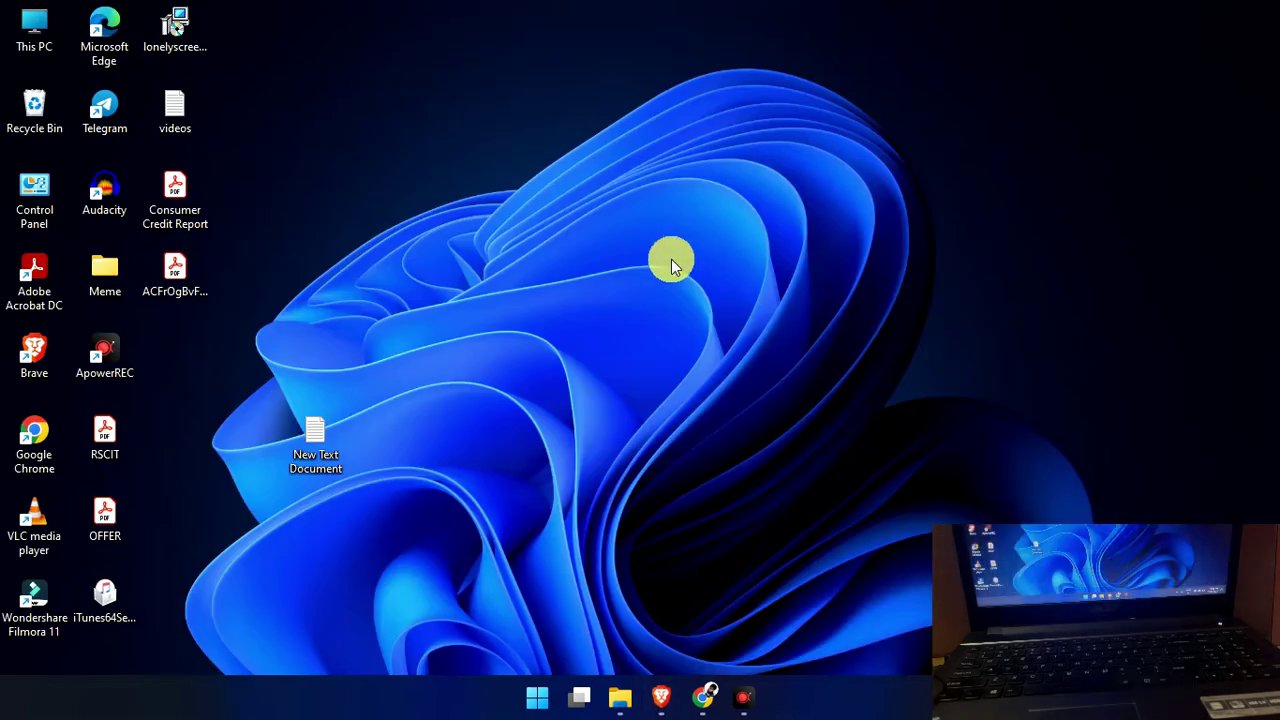
{"action": "right_click", "coordinate": [463, 182]}
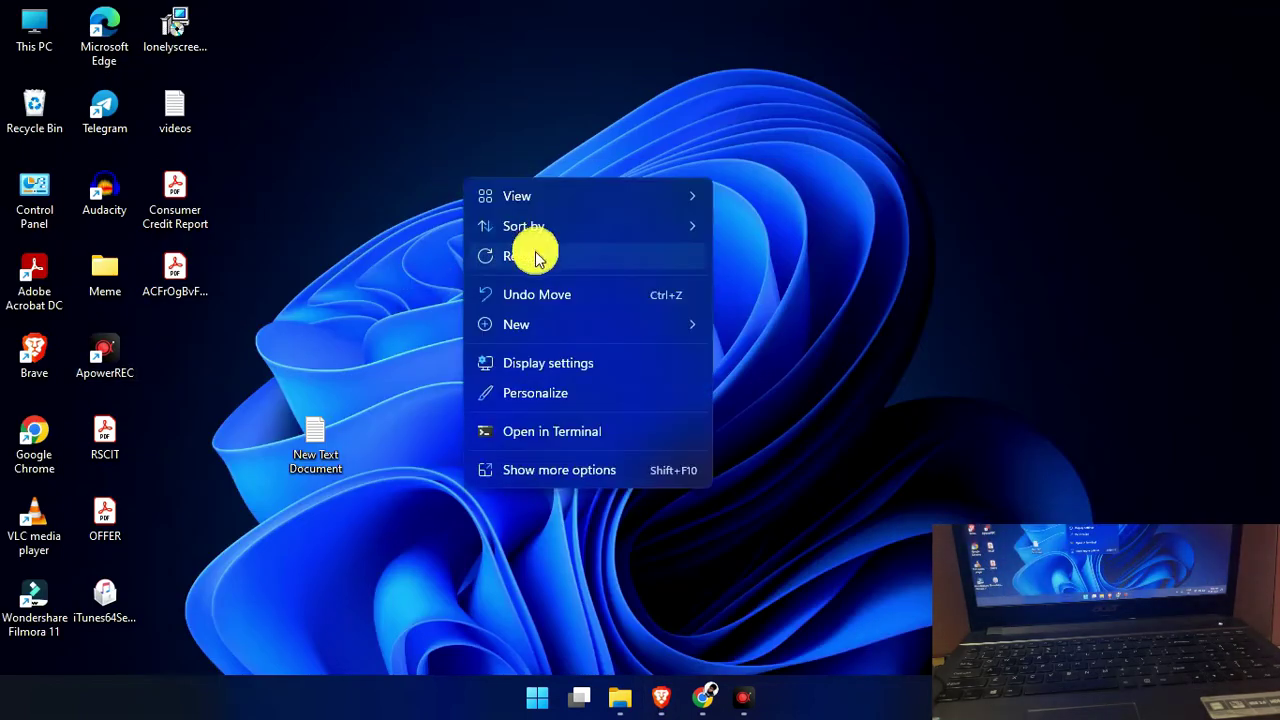
{"action": "left_click", "coordinate": [527, 254]}
{"action": "left_click_drag", "start_coordinate": [128, 586], "coordinate": [527, 118]}
{"action": "left_click", "coordinate": [626, 108]}
{"action": "left_click", "coordinate": [528, 120]}
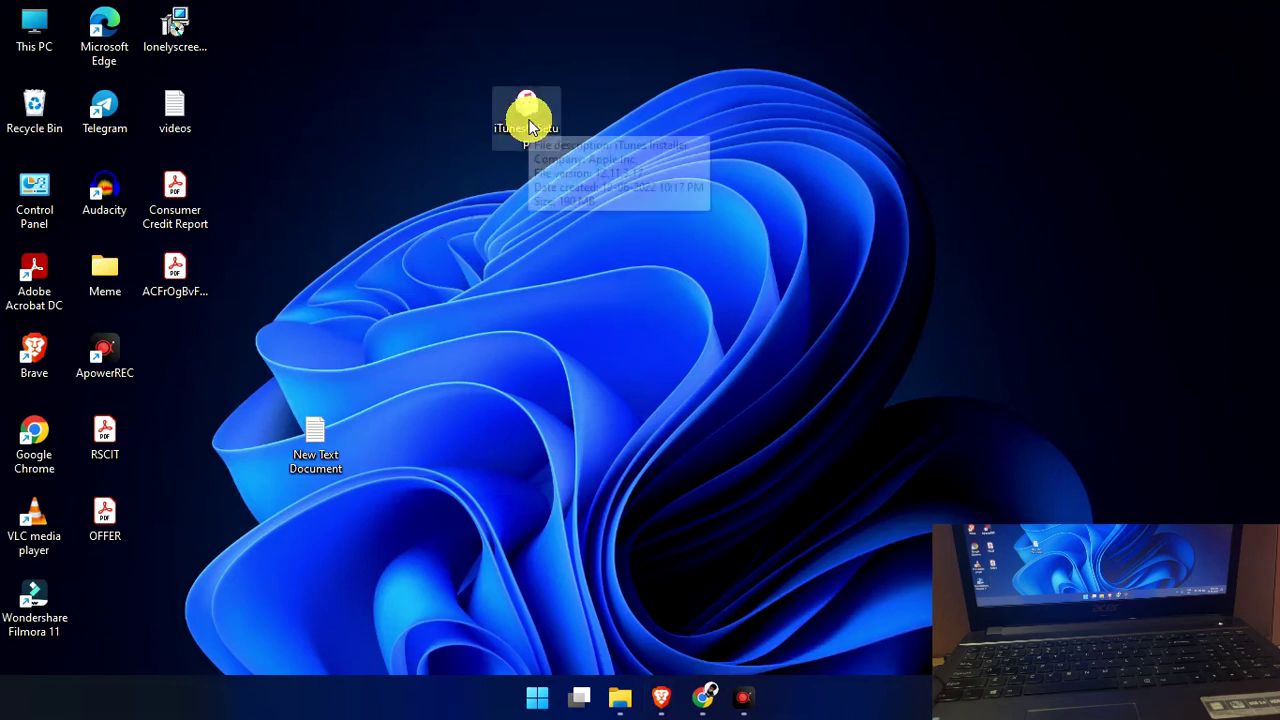
Run iTunes64Setup with the default installation options, open iTunes on finishing and accept its software license agreement
{"action": "right_click", "coordinate": [529, 122]}
{"action": "double_click", "coordinate": [529, 119]}
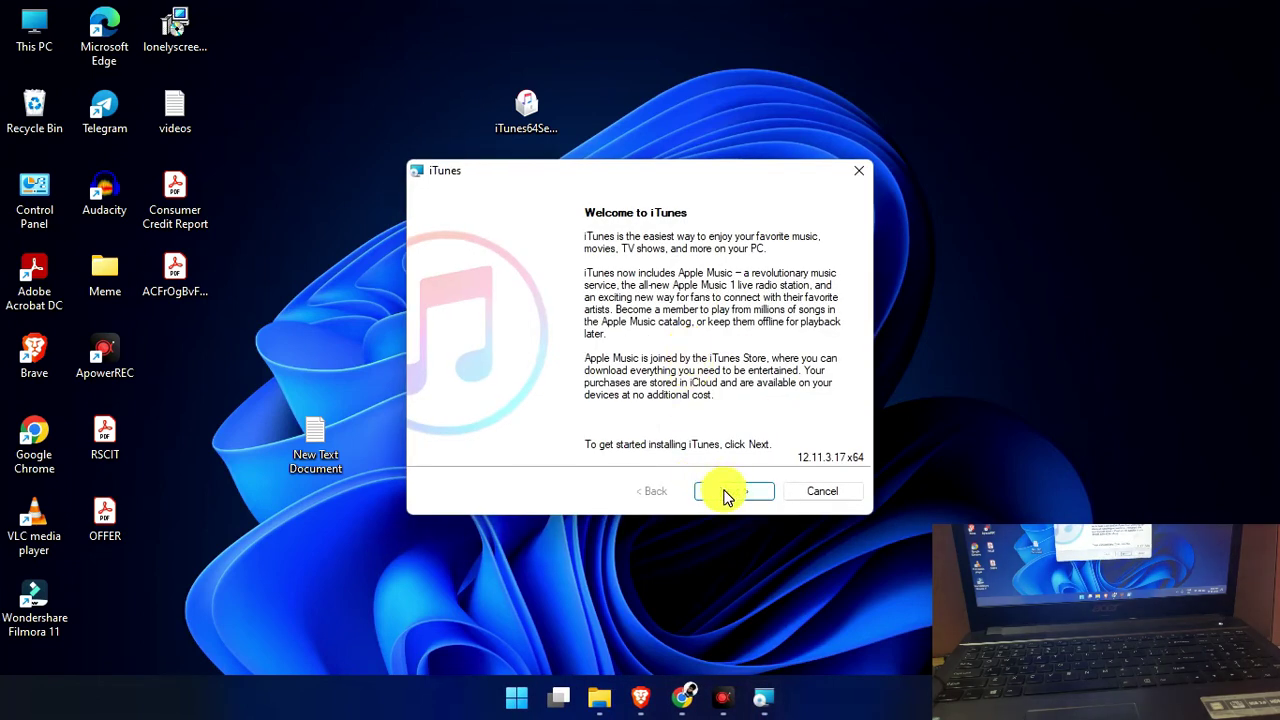
{"action": "left_click", "coordinate": [728, 491]}
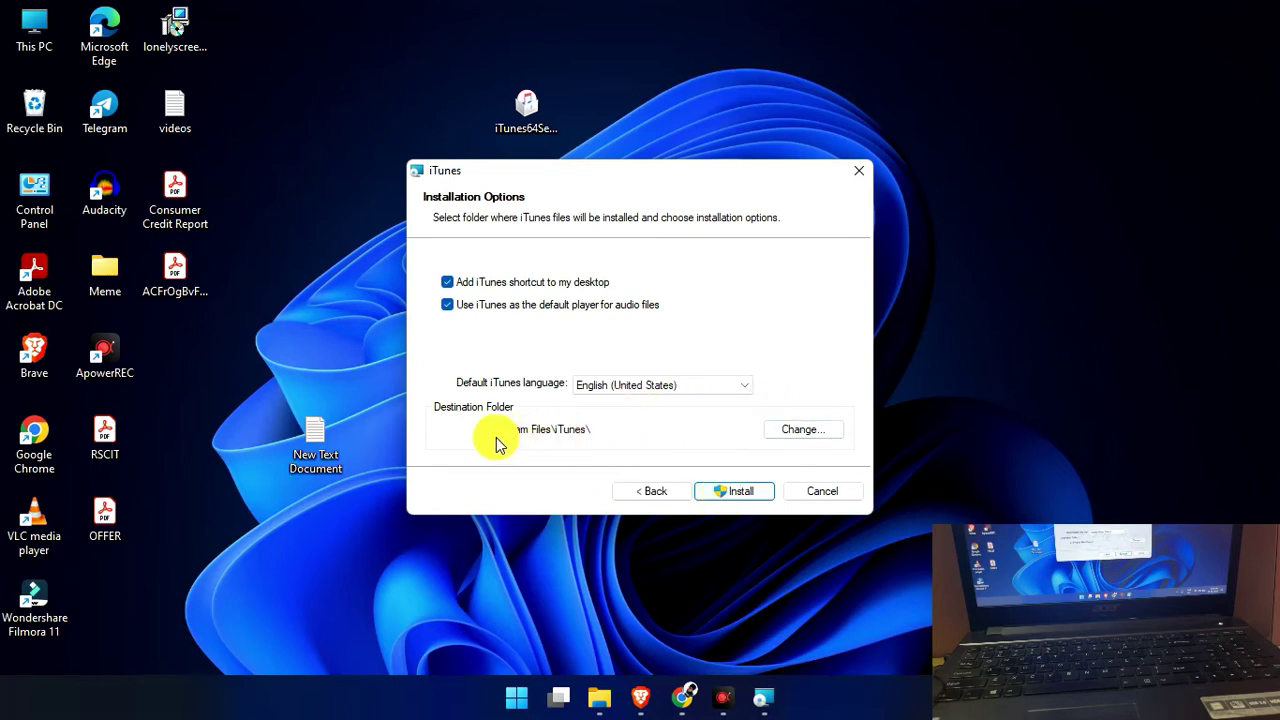
{"action": "left_click", "coordinate": [738, 494]}
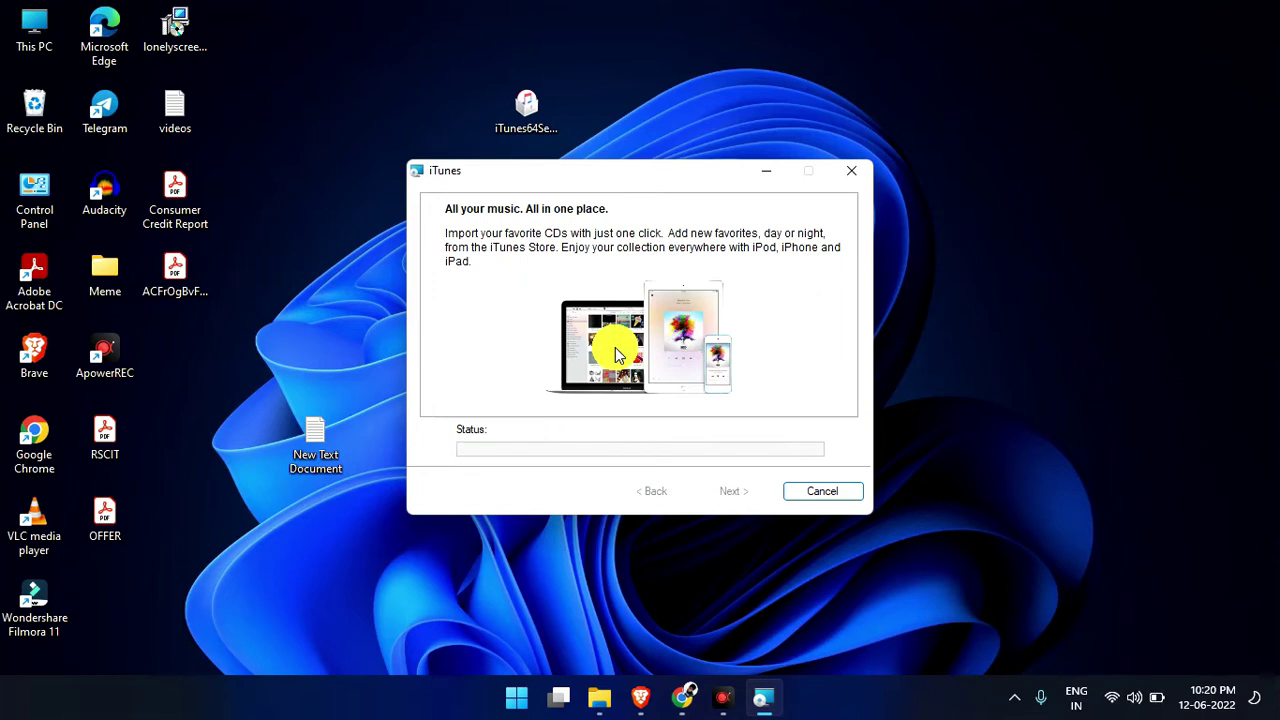
{"action": "left_click", "coordinate": [1100, 180]}
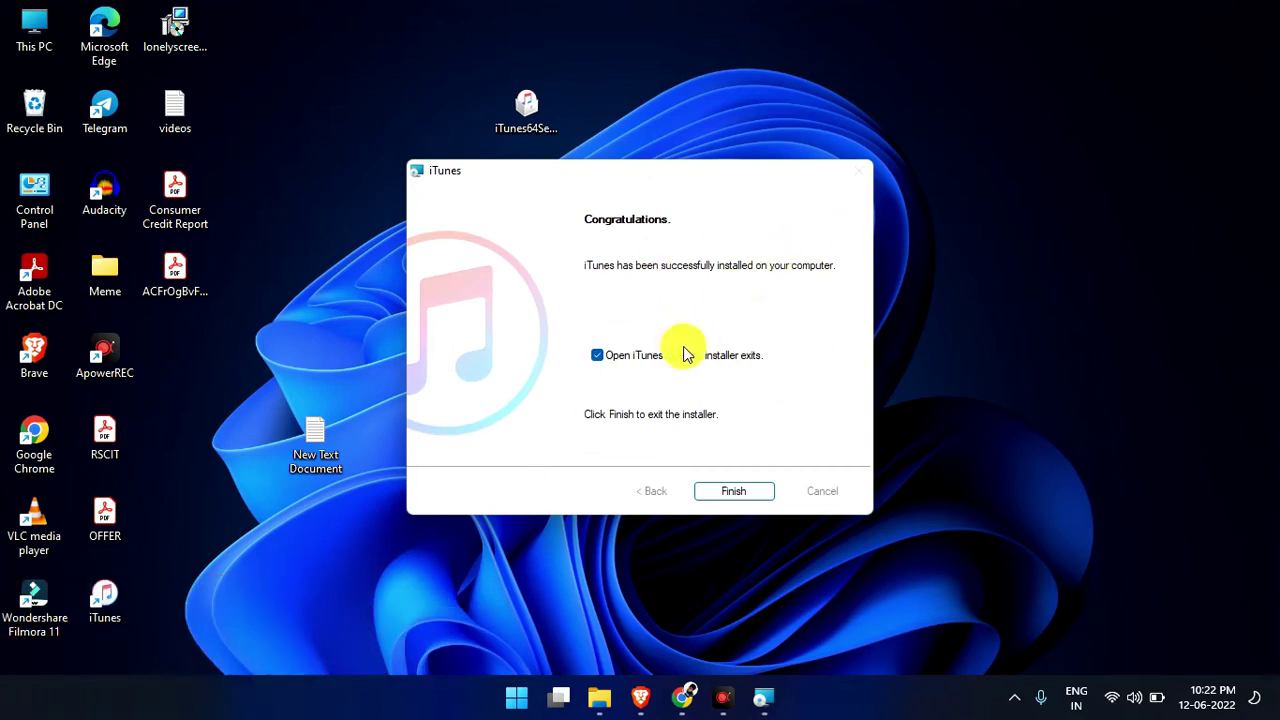
{"action": "left_click", "coordinate": [749, 493]}
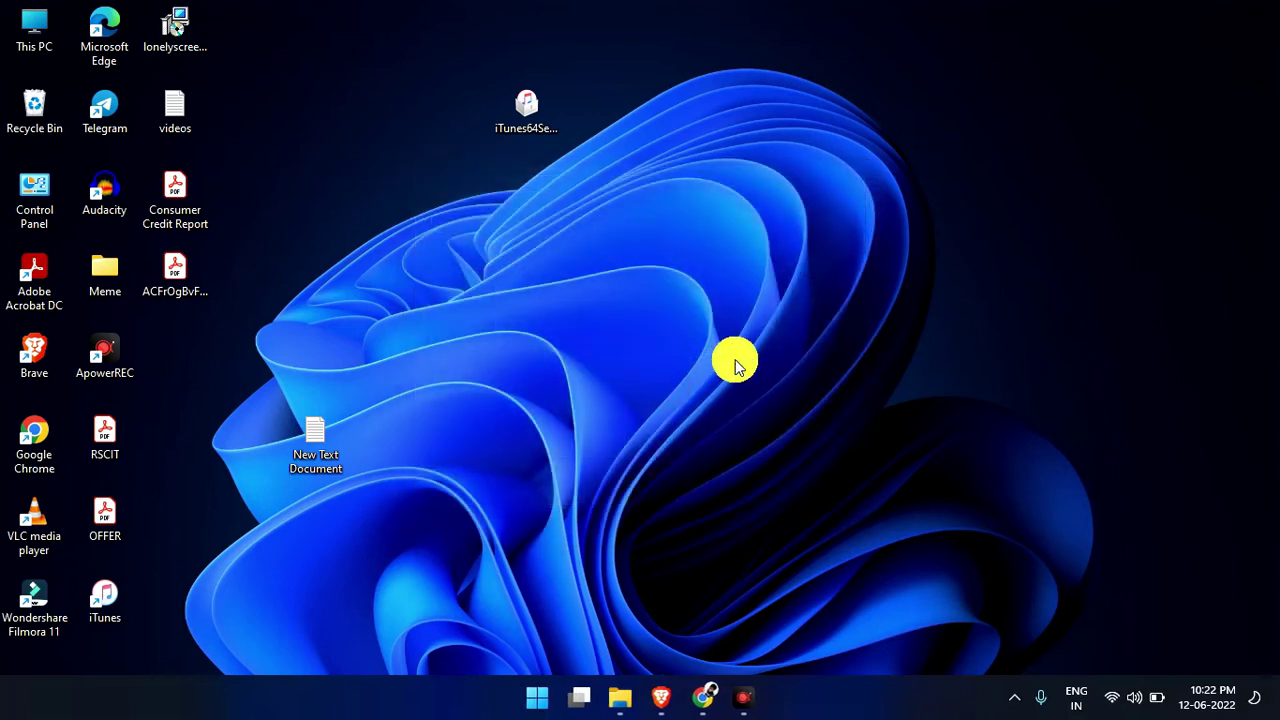
{"action": "scroll", "coordinate": [737, 509], "scroll_direction": "down", "scroll_amount": 6}
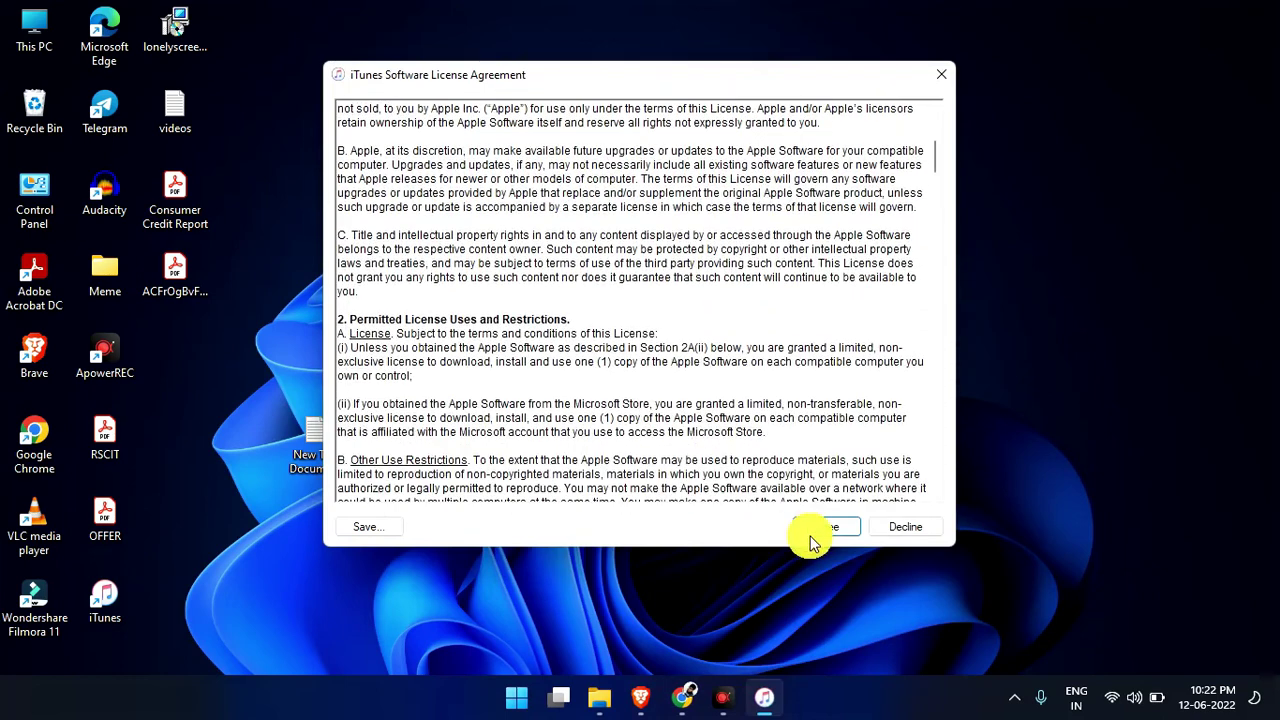
{"action": "left_click", "coordinate": [813, 516]}
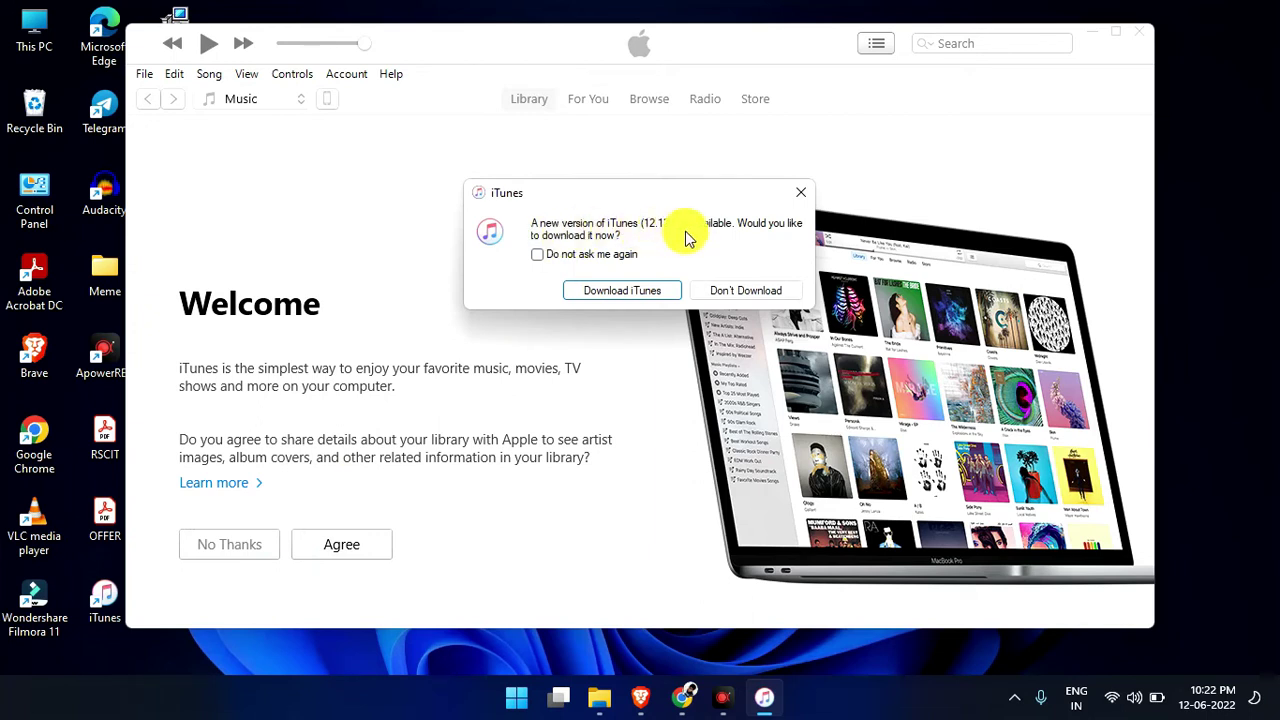
Install the iTunes 12.12.4 update through Apple Software Update and restart the computer to finish it
{"action": "left_click", "coordinate": [640, 296]}
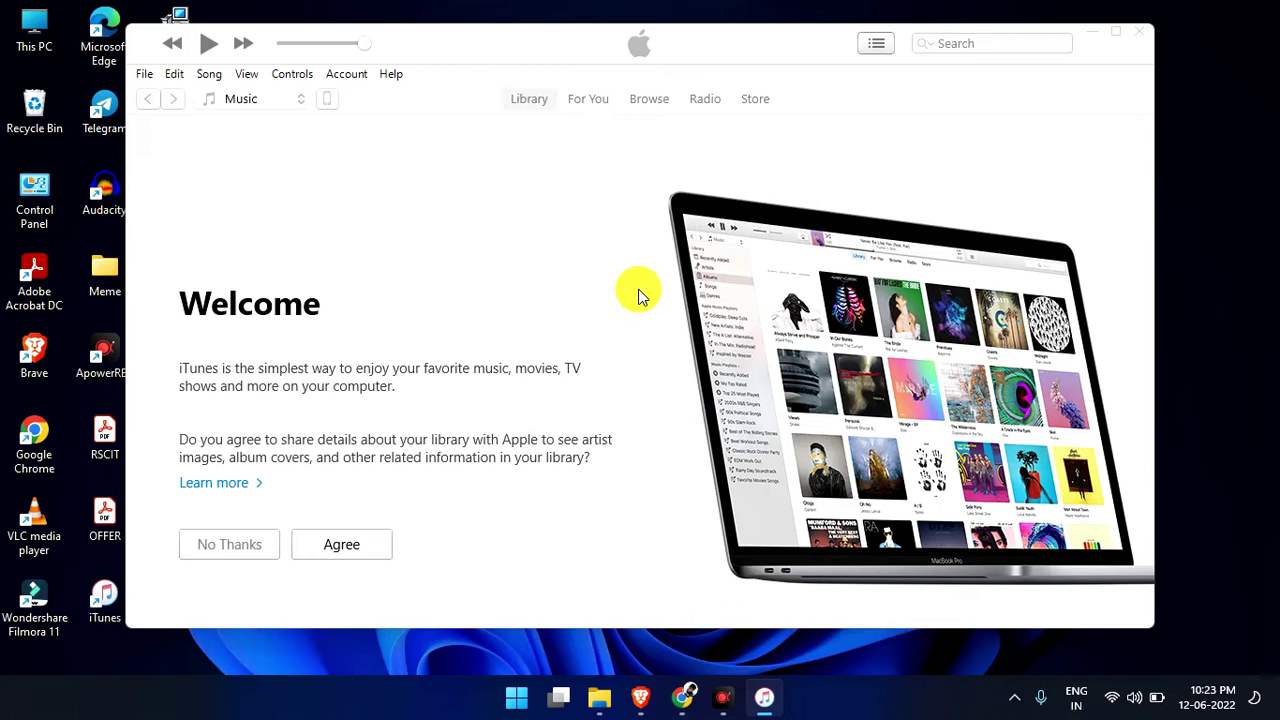
{"action": "right_click", "coordinate": [1190, 70]}
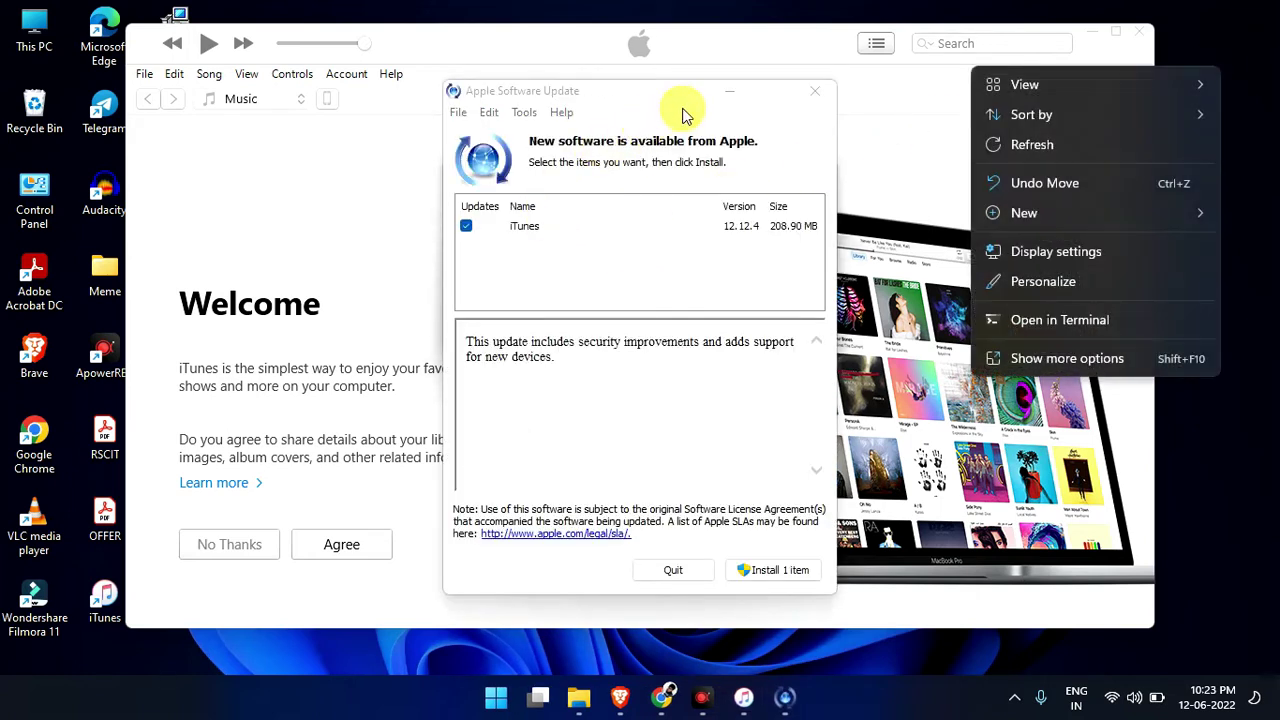
{"action": "left_click", "coordinate": [684, 115]}
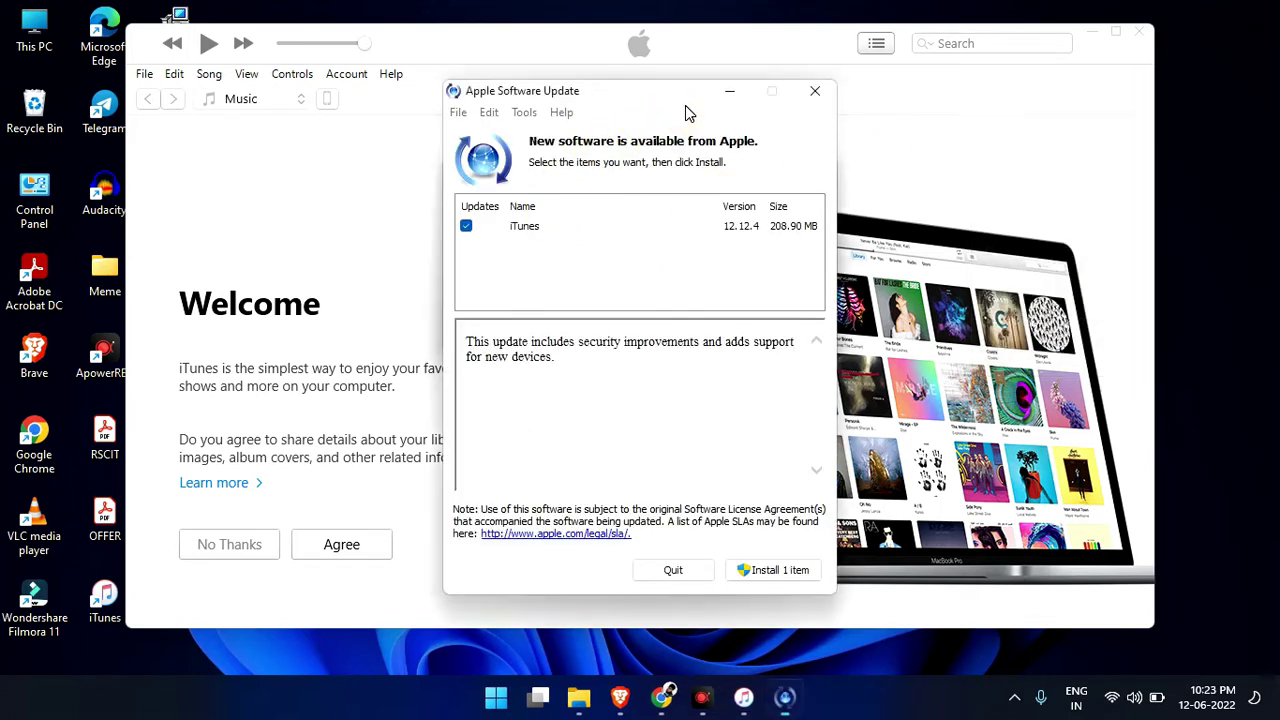
{"action": "left_click", "coordinate": [780, 572]}
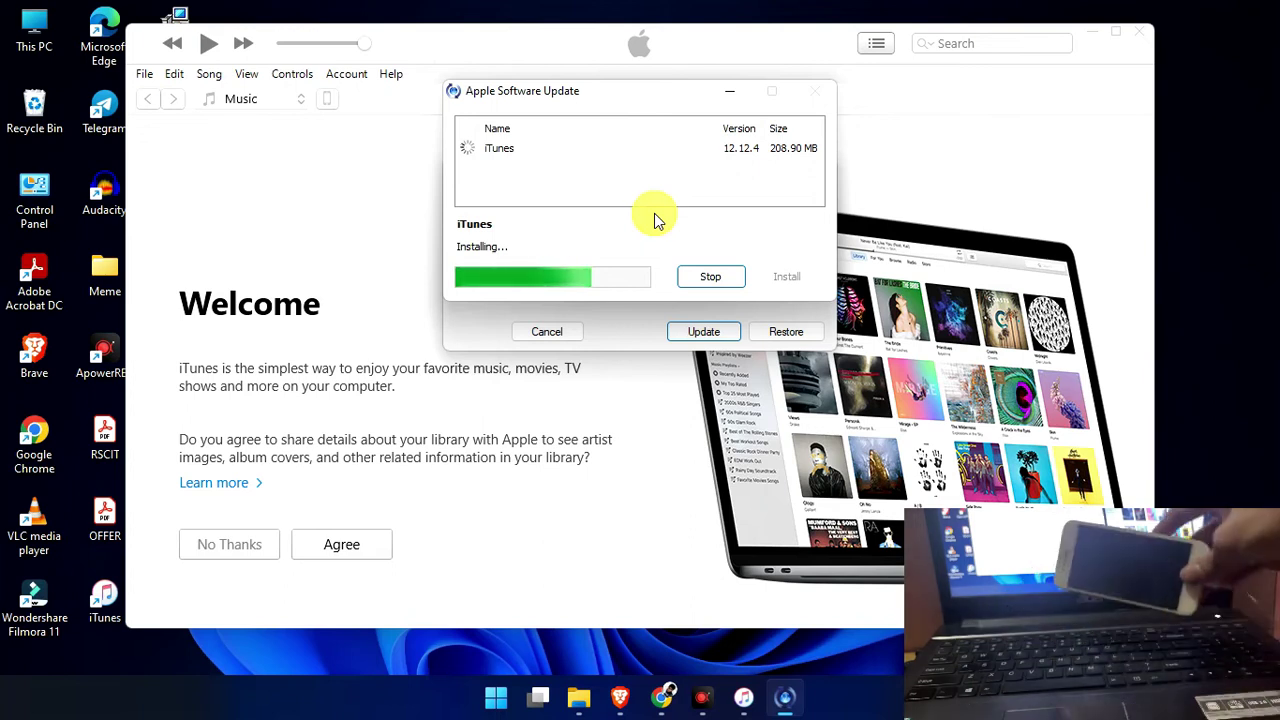
{"action": "left_click_drag", "start_coordinate": [653, 90], "coordinate": [657, 128]}
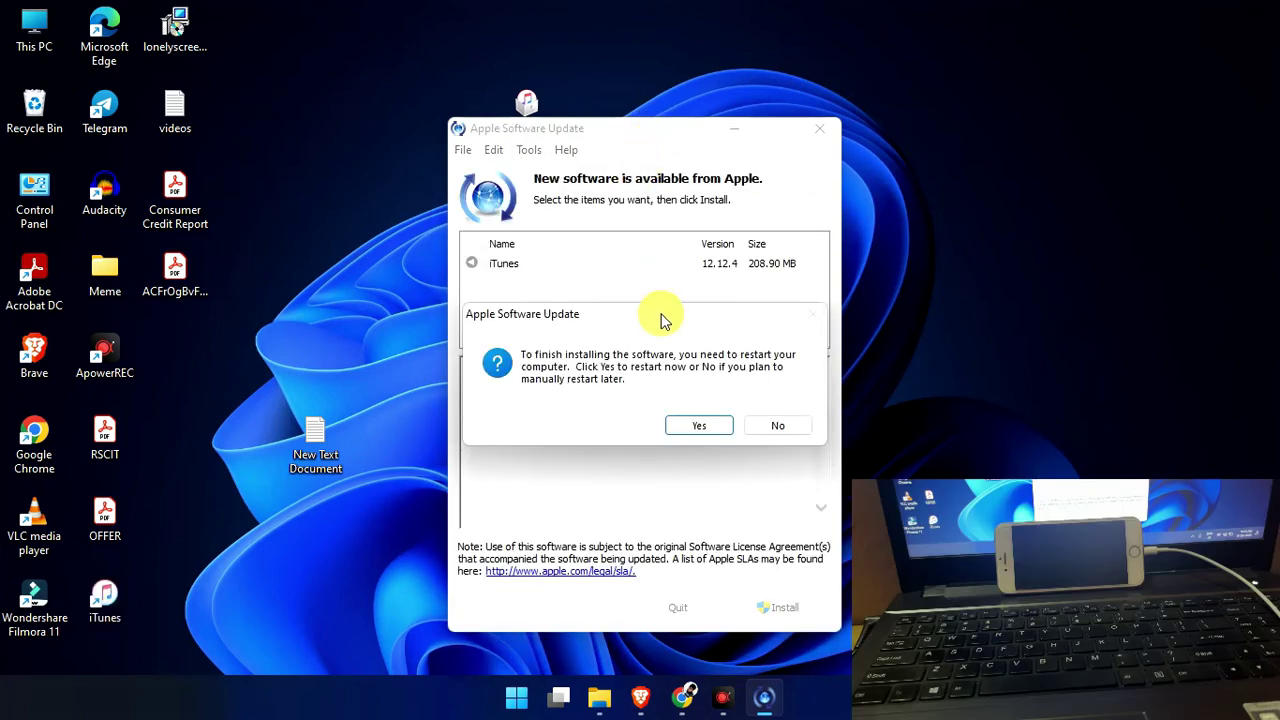
{"action": "left_click", "coordinate": [698, 426]}
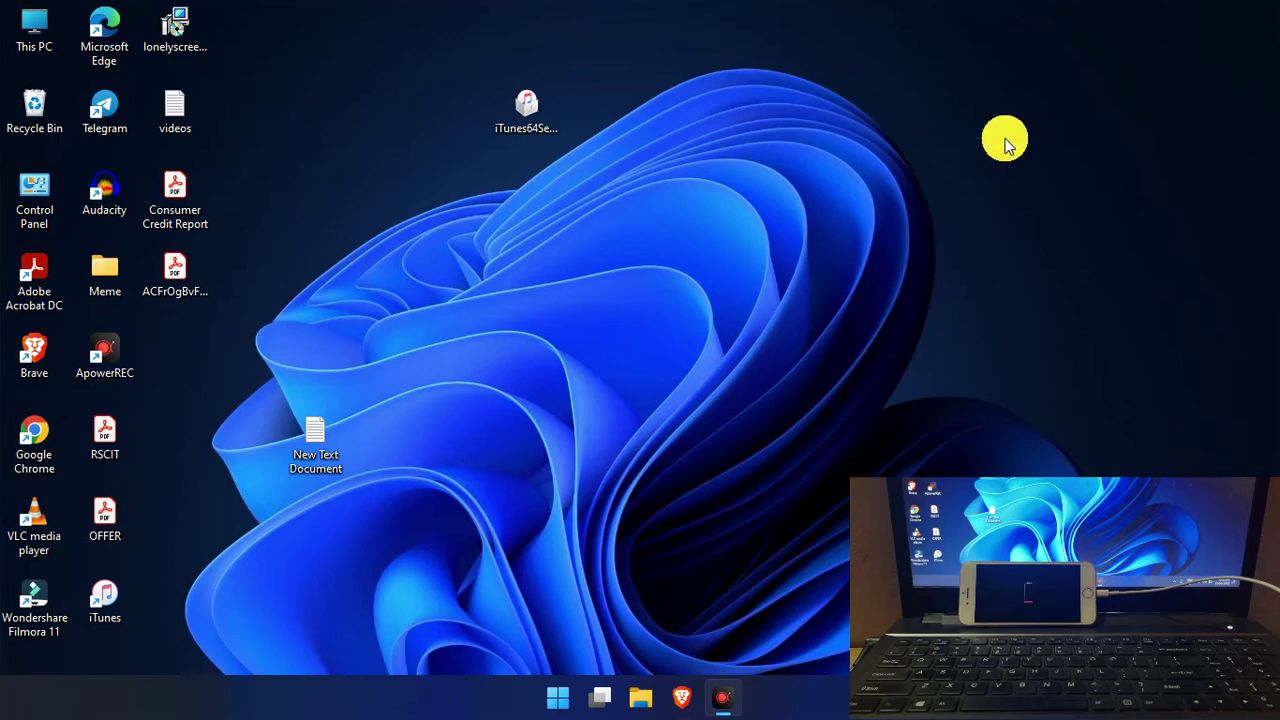
Open iTunes and request an update, rather than a restore, for the connected iPhone 6 in recovery mode
{"action": "double_click", "coordinate": [116, 600]}
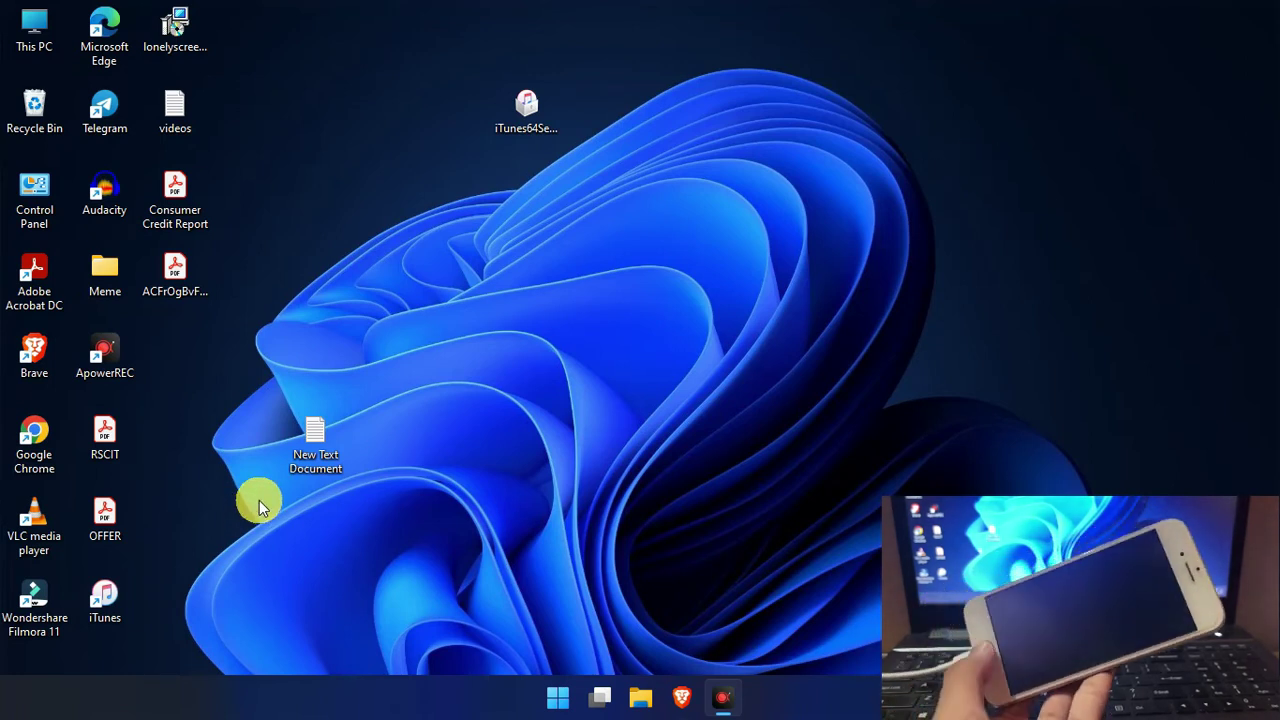
{"action": "double_click", "coordinate": [101, 600]}
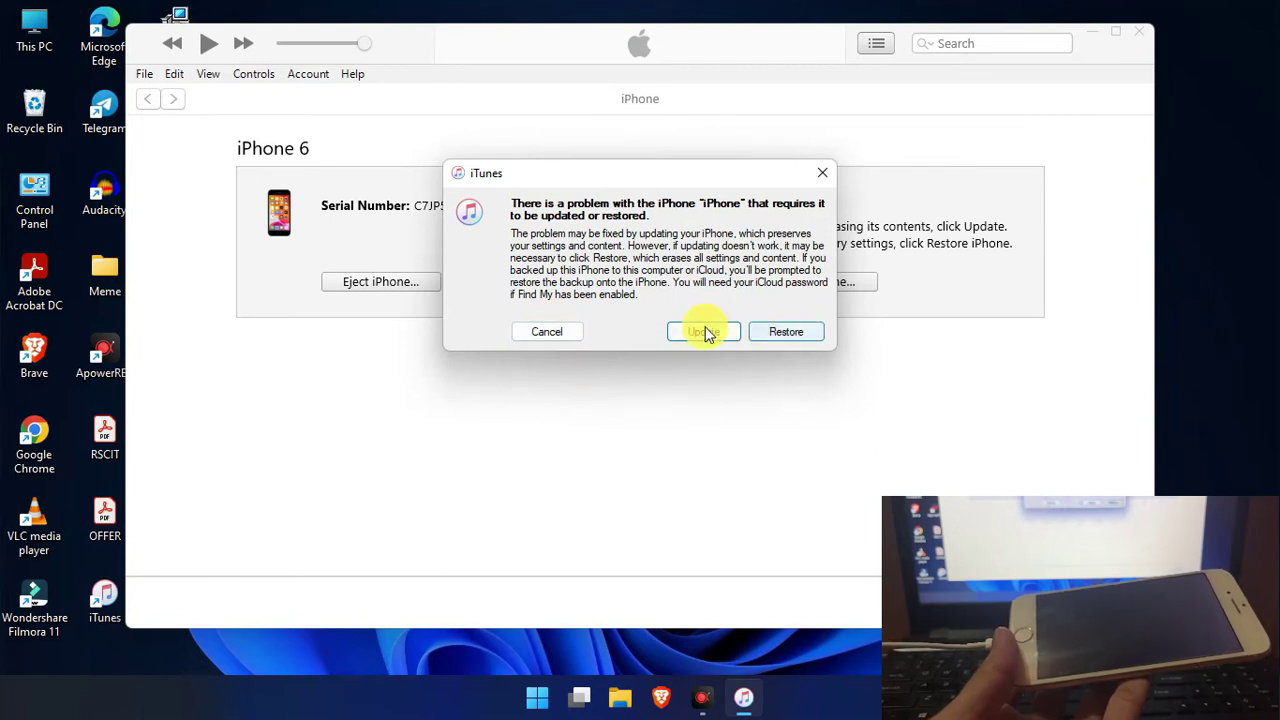
{"action": "left_click_drag", "start_coordinate": [620, 190], "coordinate": [594, 150]}
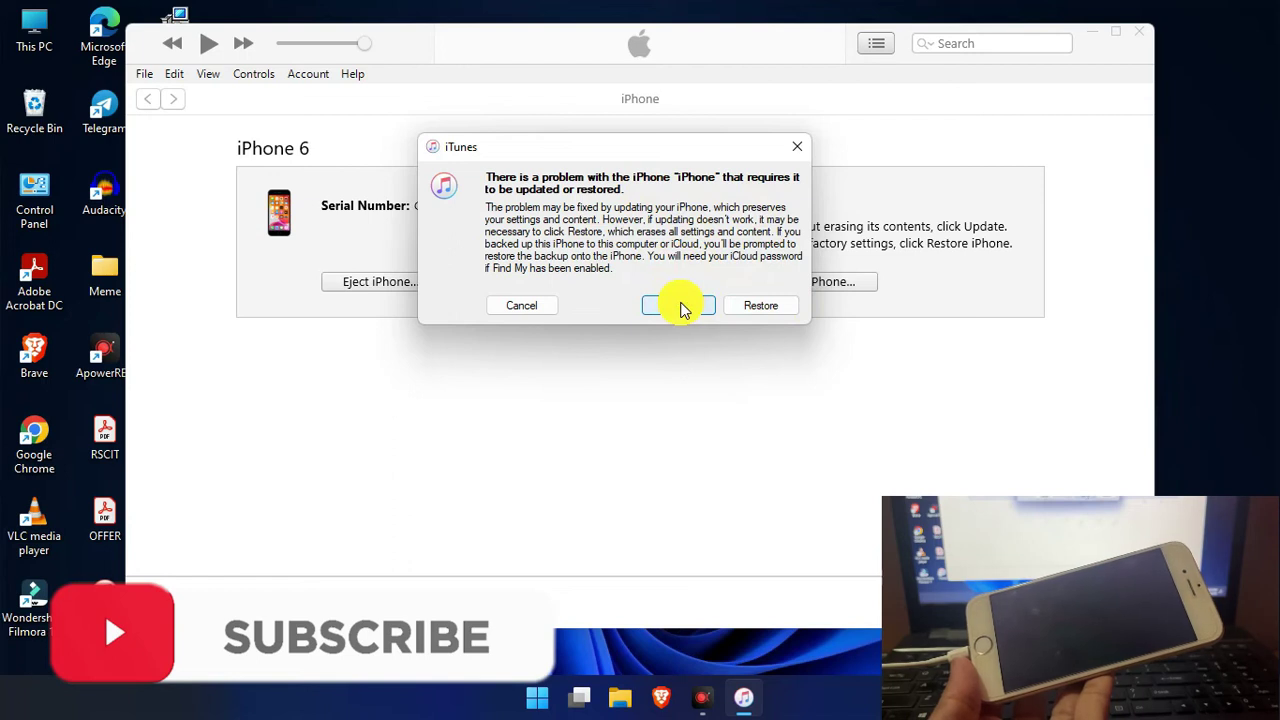
{"action": "left_click", "coordinate": [680, 306]}
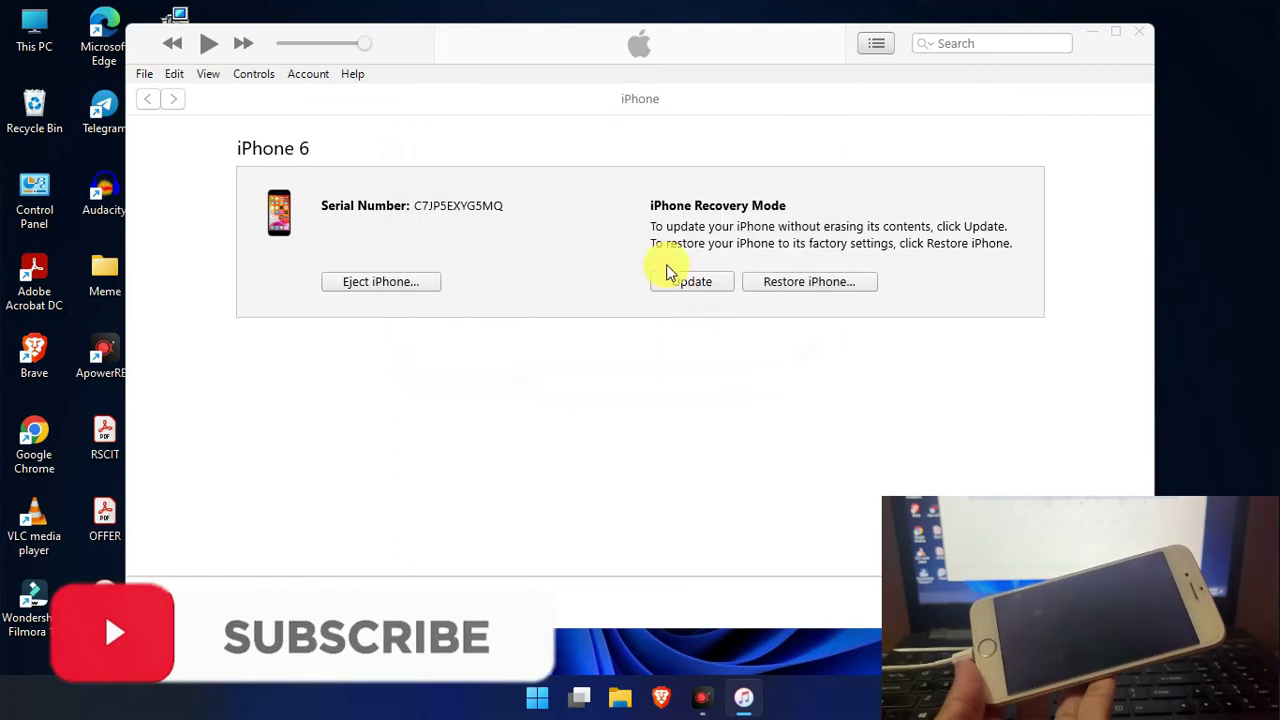
{"action": "left_click", "coordinate": [670, 280]}
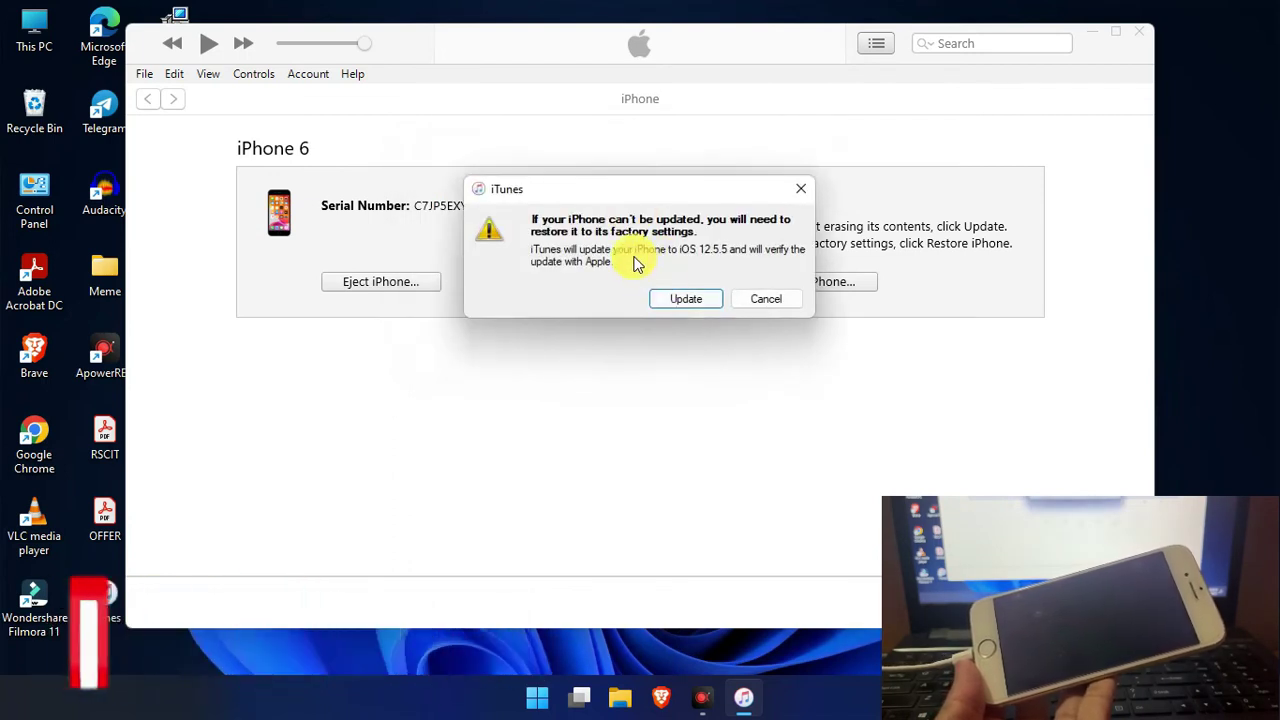